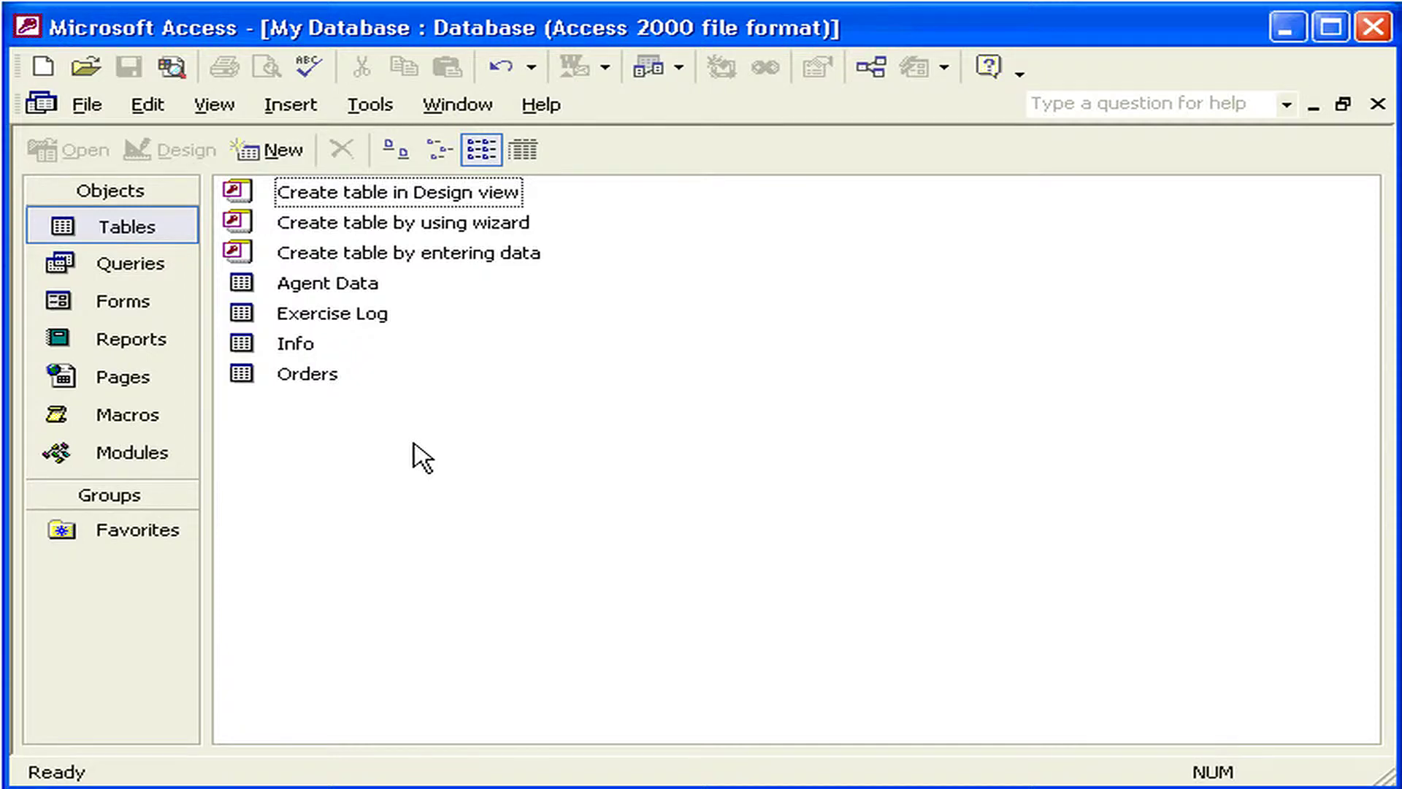
# Open the Import dialog via File > Get External Data > Import.
pyautogui.click(87, 105)
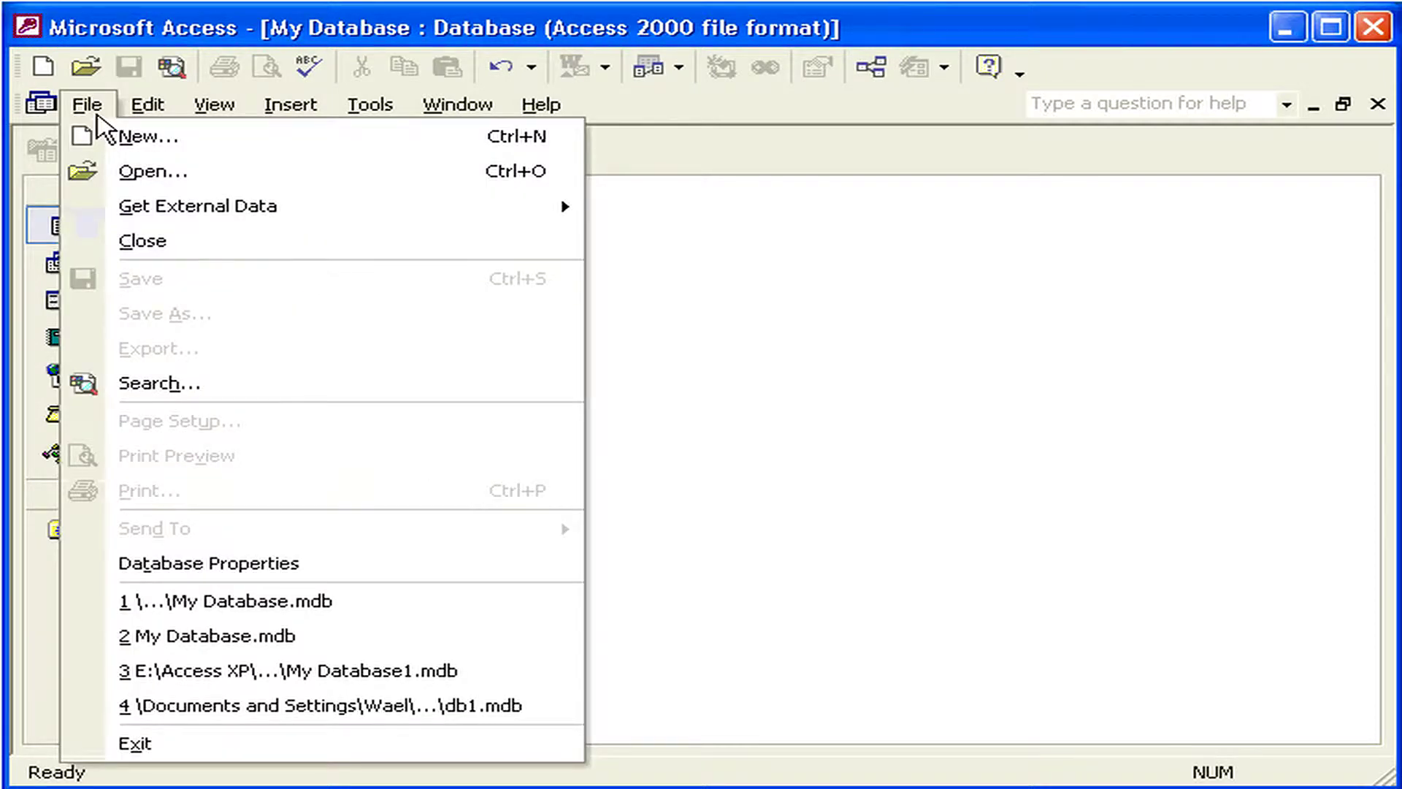
pyautogui.moveTo(197, 206)
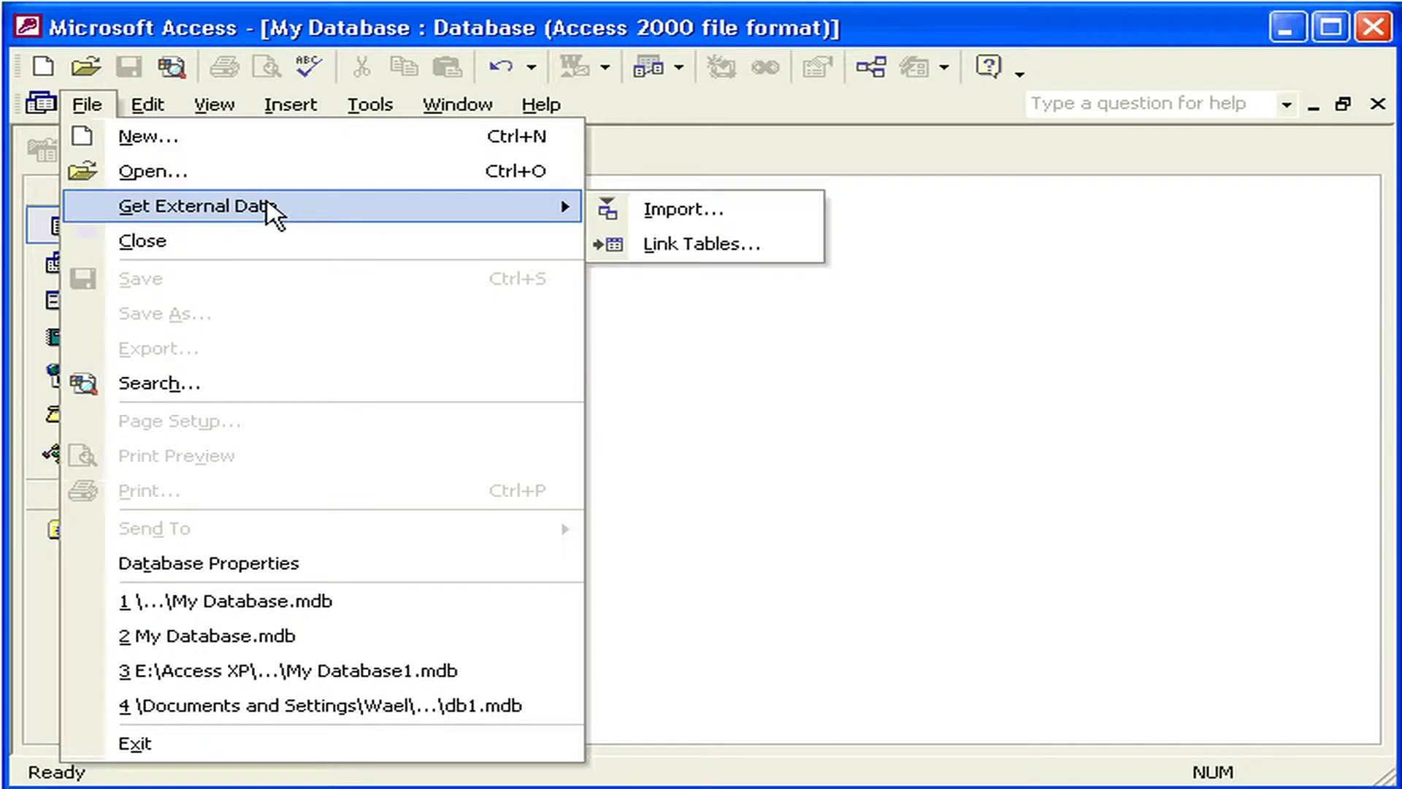
pyautogui.click(675, 209)
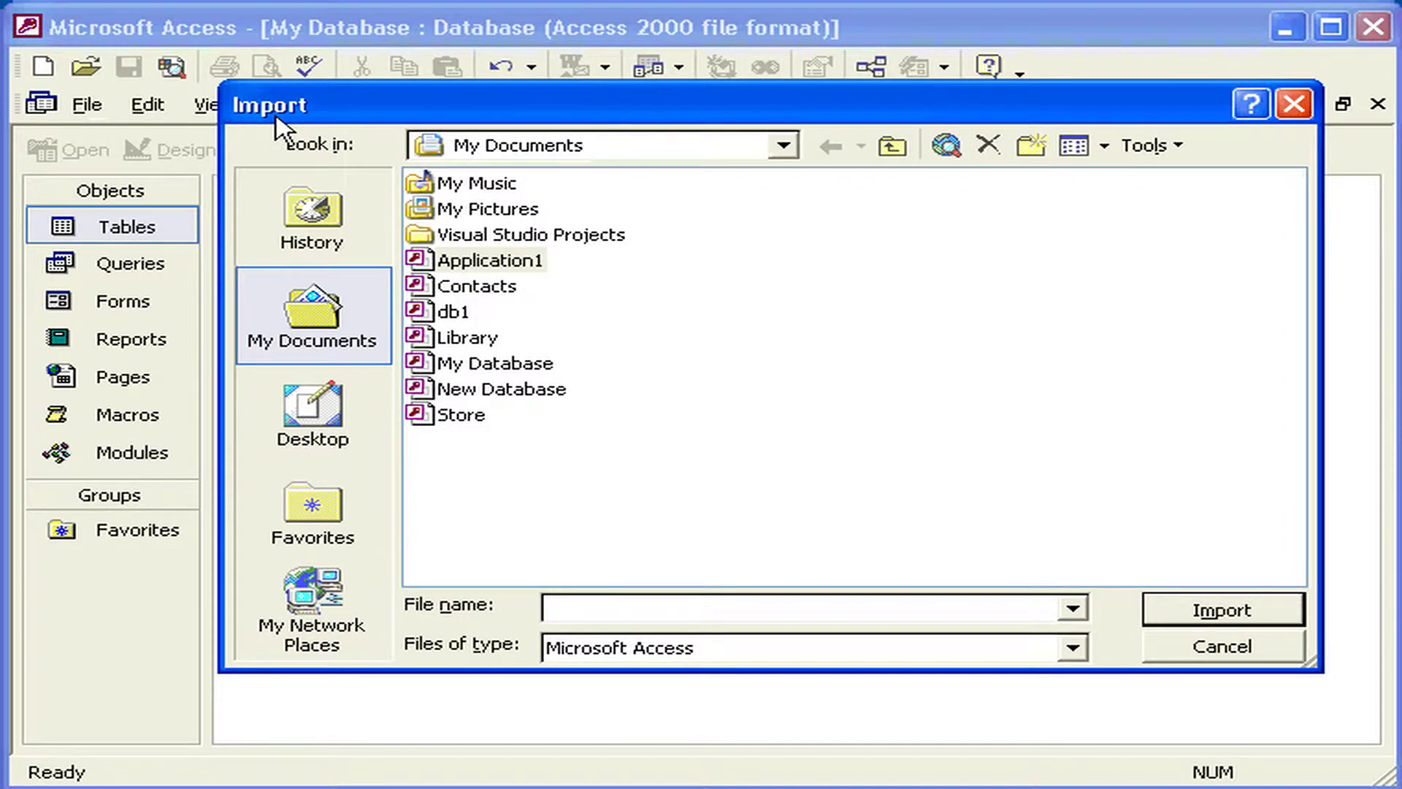
# Browse the Desktop, filter to Microsoft Excel files, and select the Products workbook.
pyautogui.click(748, 153)
pyautogui.click(680, 175)
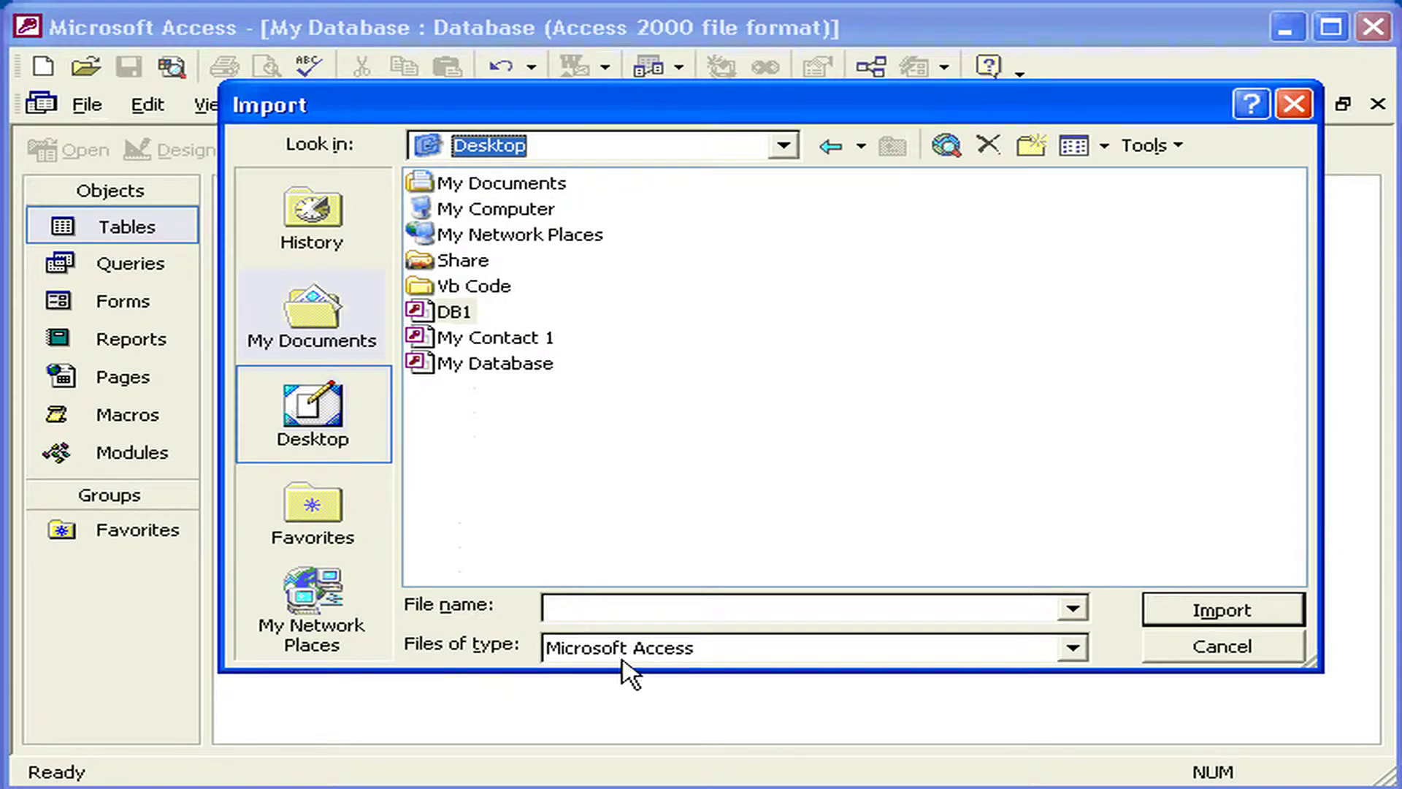
pyautogui.click(1074, 649)
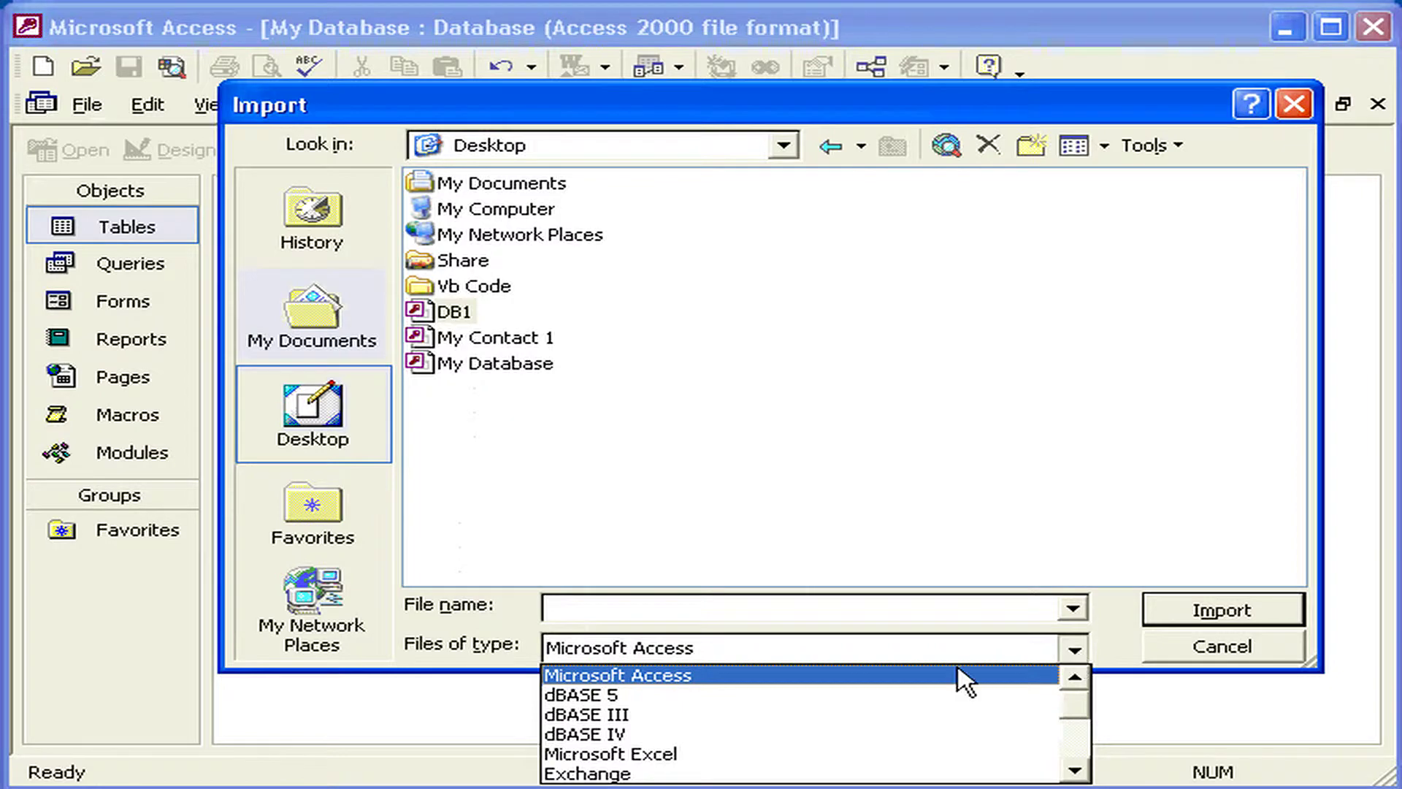
pyautogui.click(761, 756)
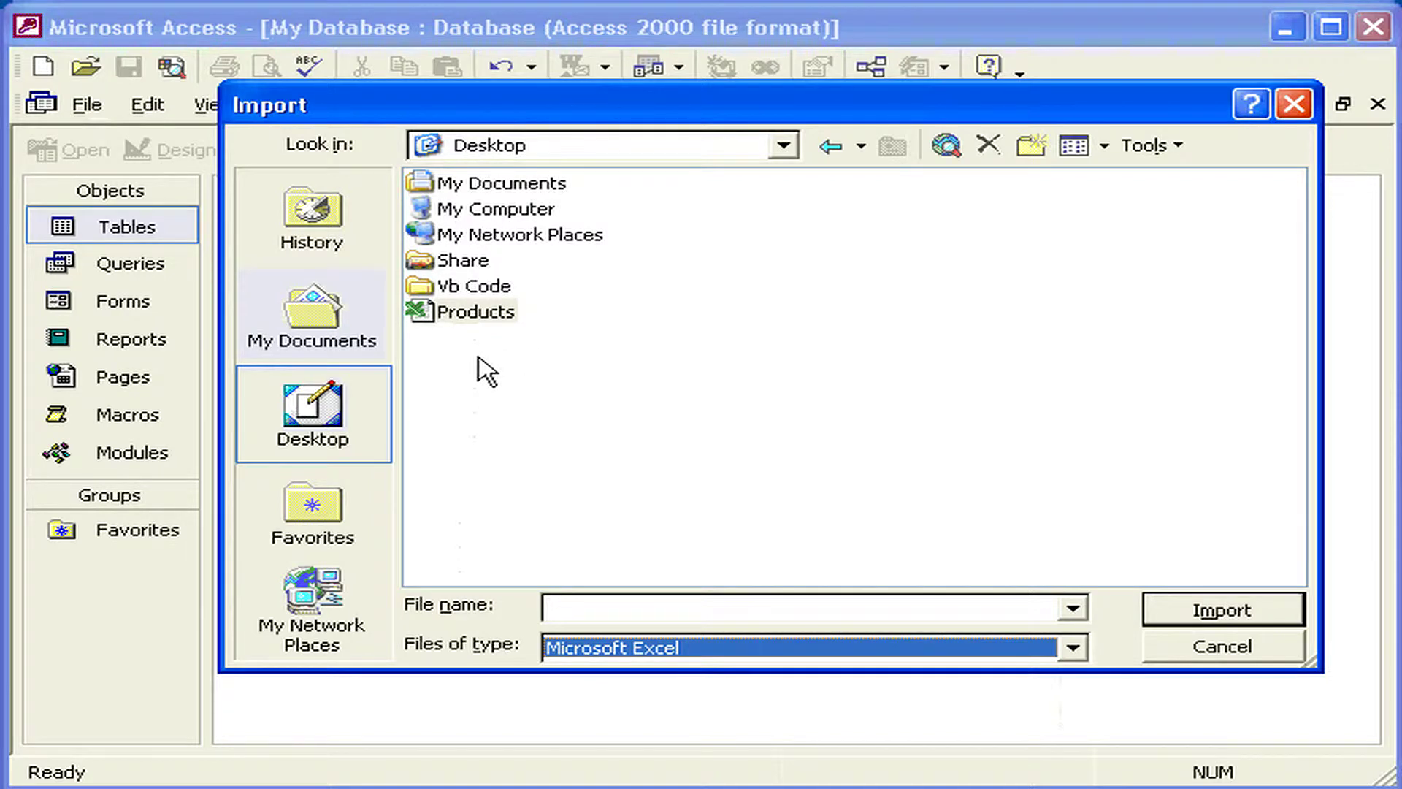
pyautogui.click(468, 312)
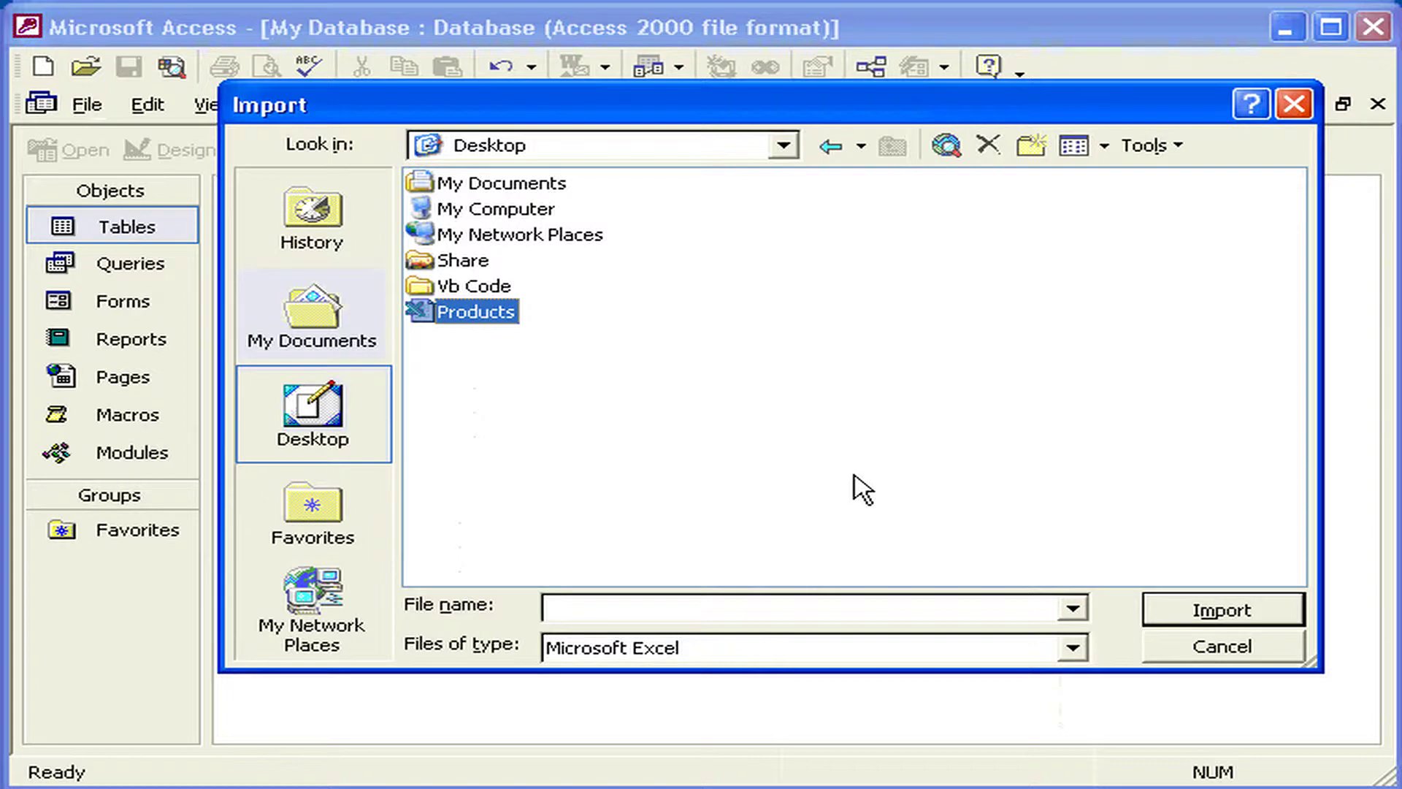
# Import the Products workbook and choose its Sheet2 worksheet in the Import Spreadsheet Wizard.
pyautogui.press('Return')
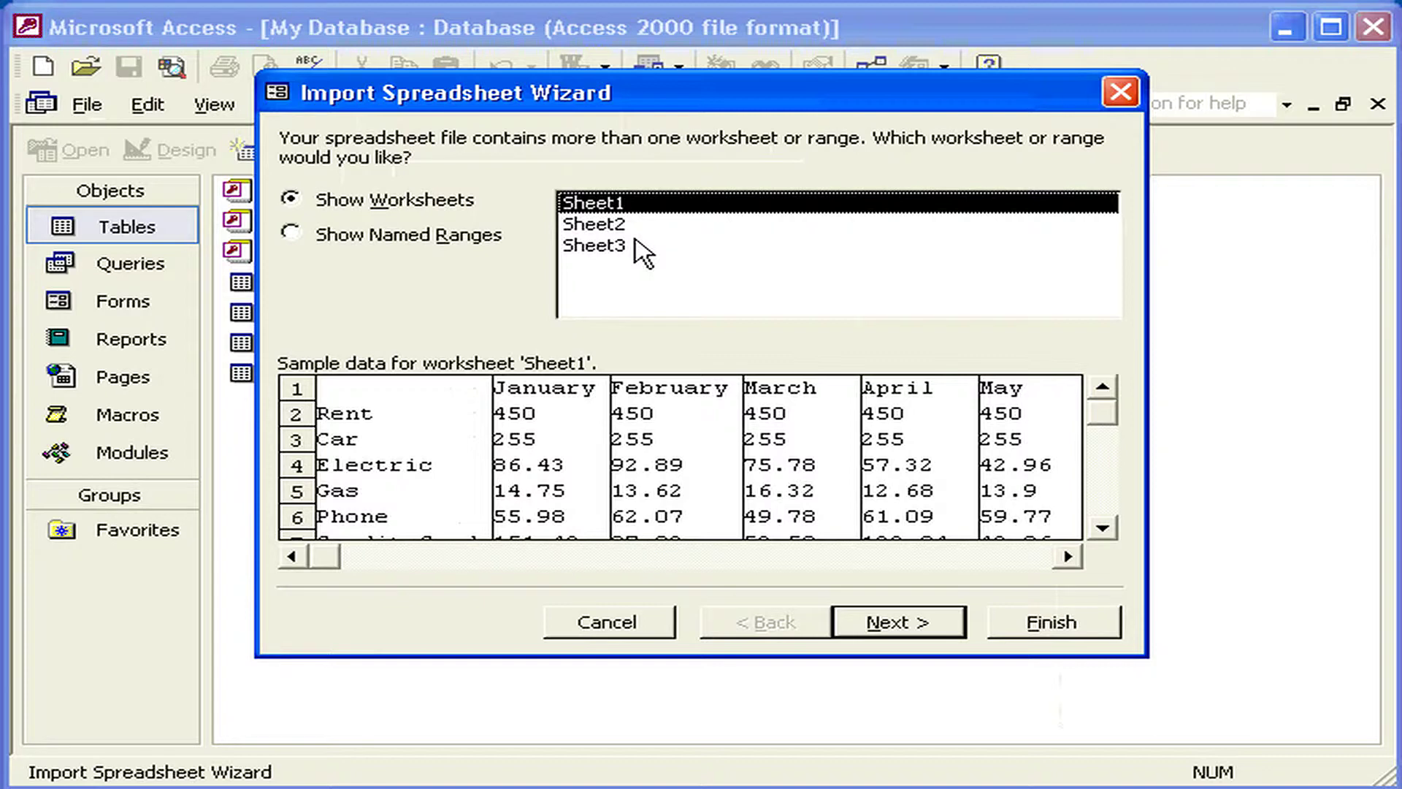
pyautogui.click(606, 223)
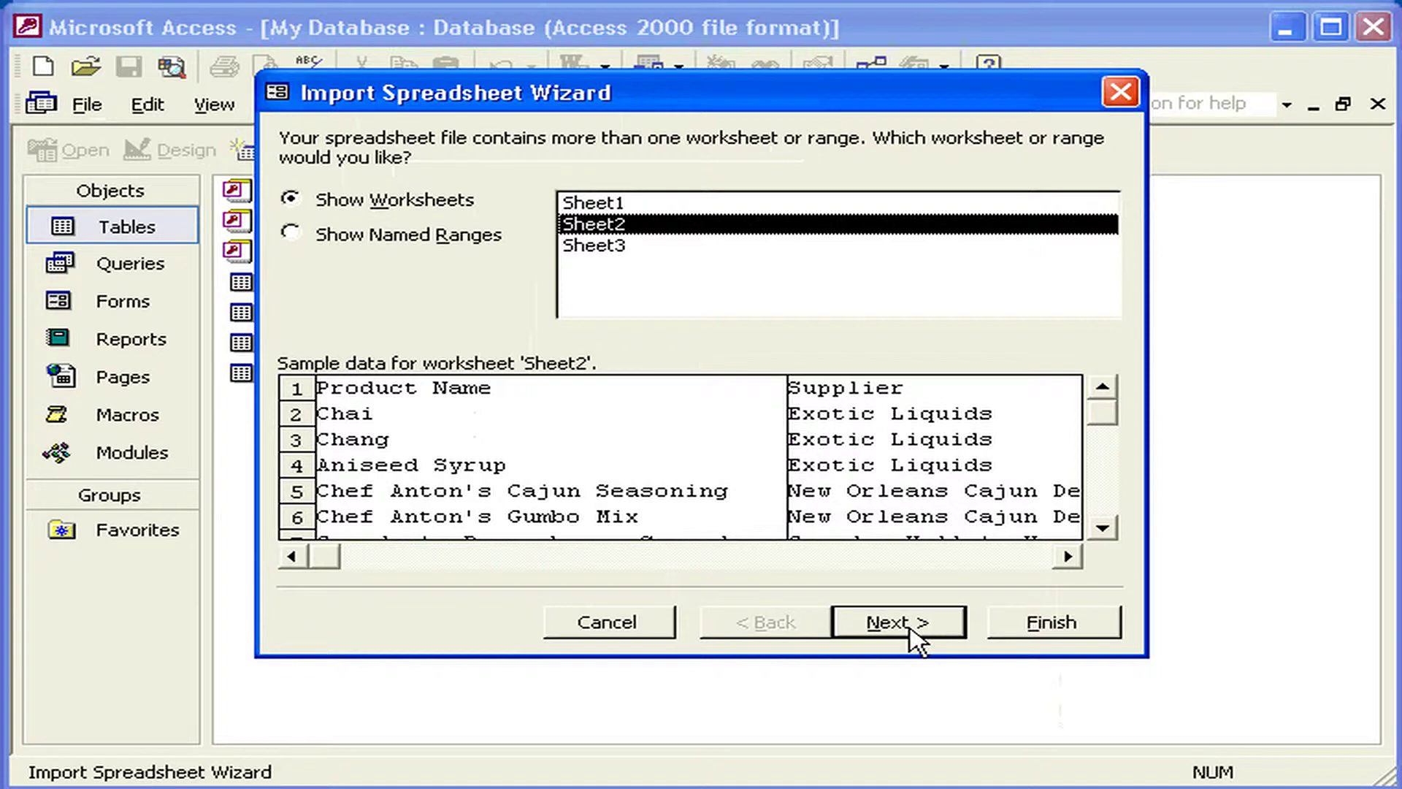
pyautogui.click(910, 628)
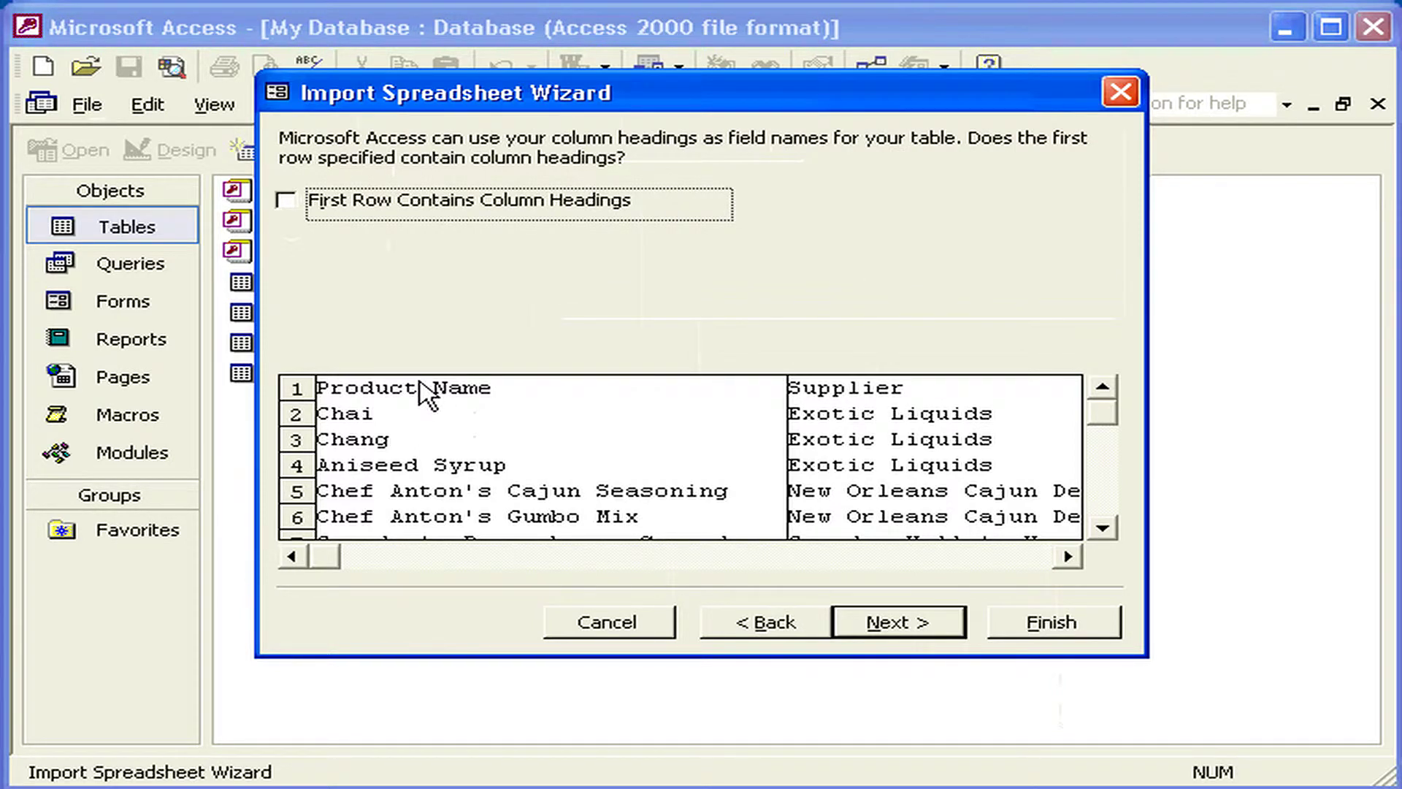
# Use the first row (Product Name, Supplier) as field names and store data in a new table.
pyautogui.press('space')
pyautogui.click(885, 628)
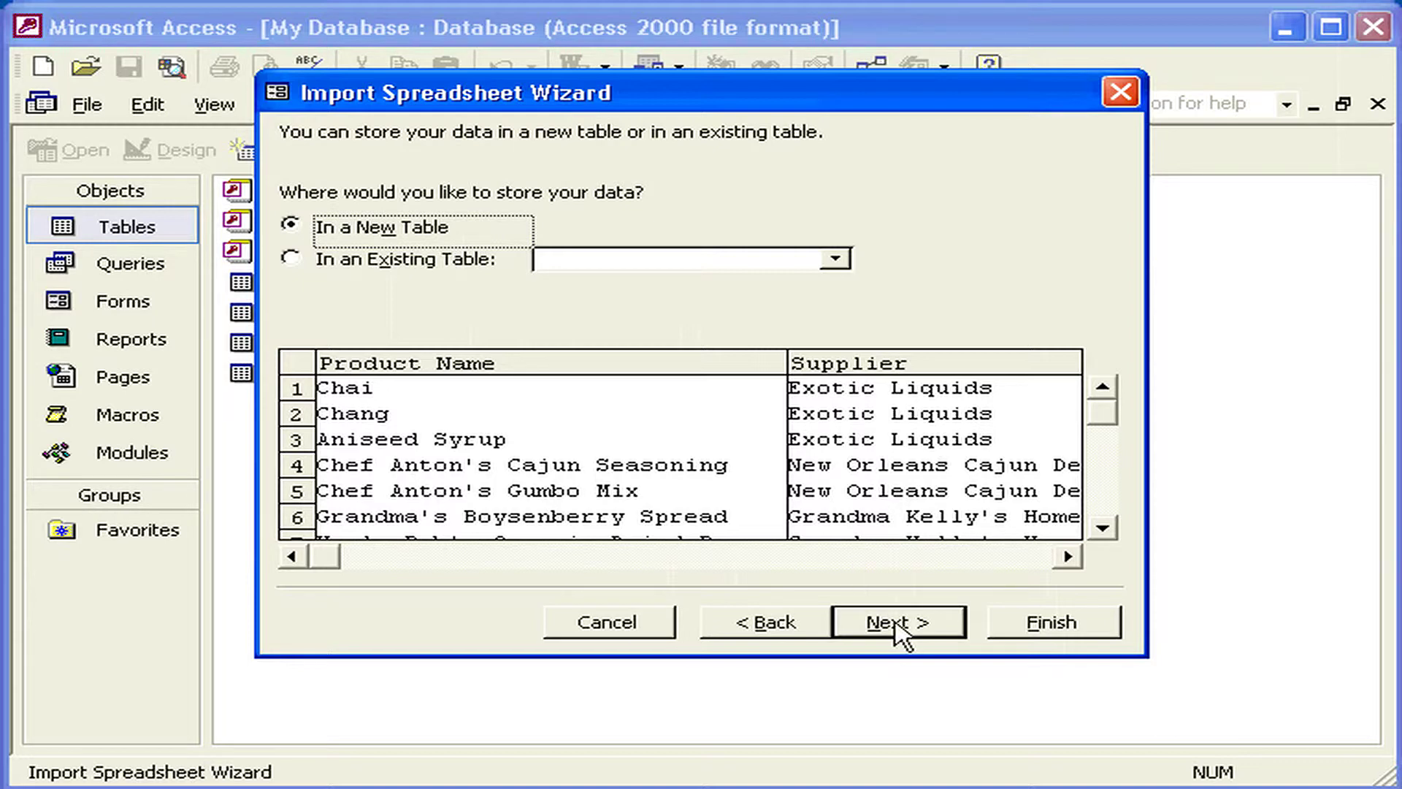
pyautogui.click(897, 632)
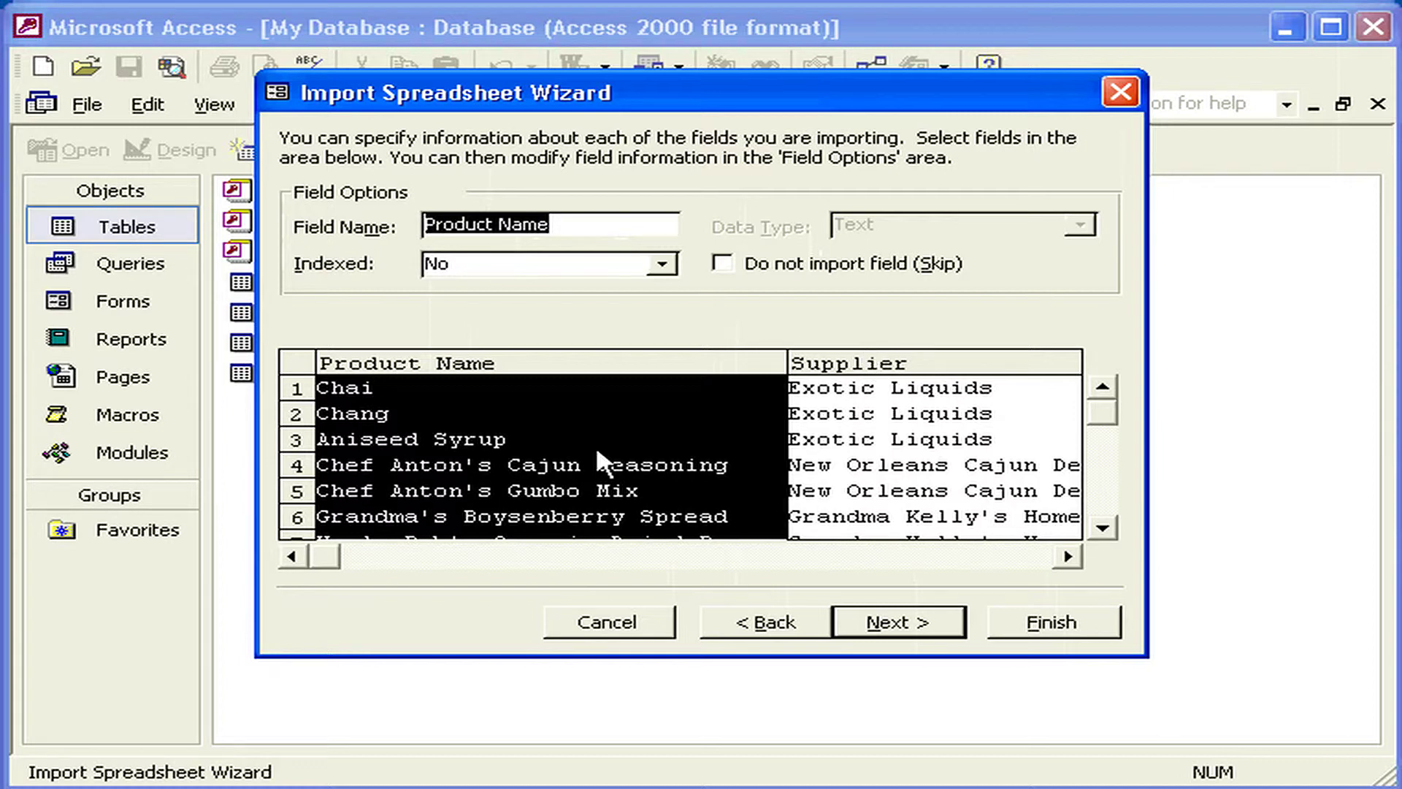
# Keep default field options and let Access add an ID primary key.
pyautogui.click(898, 622)
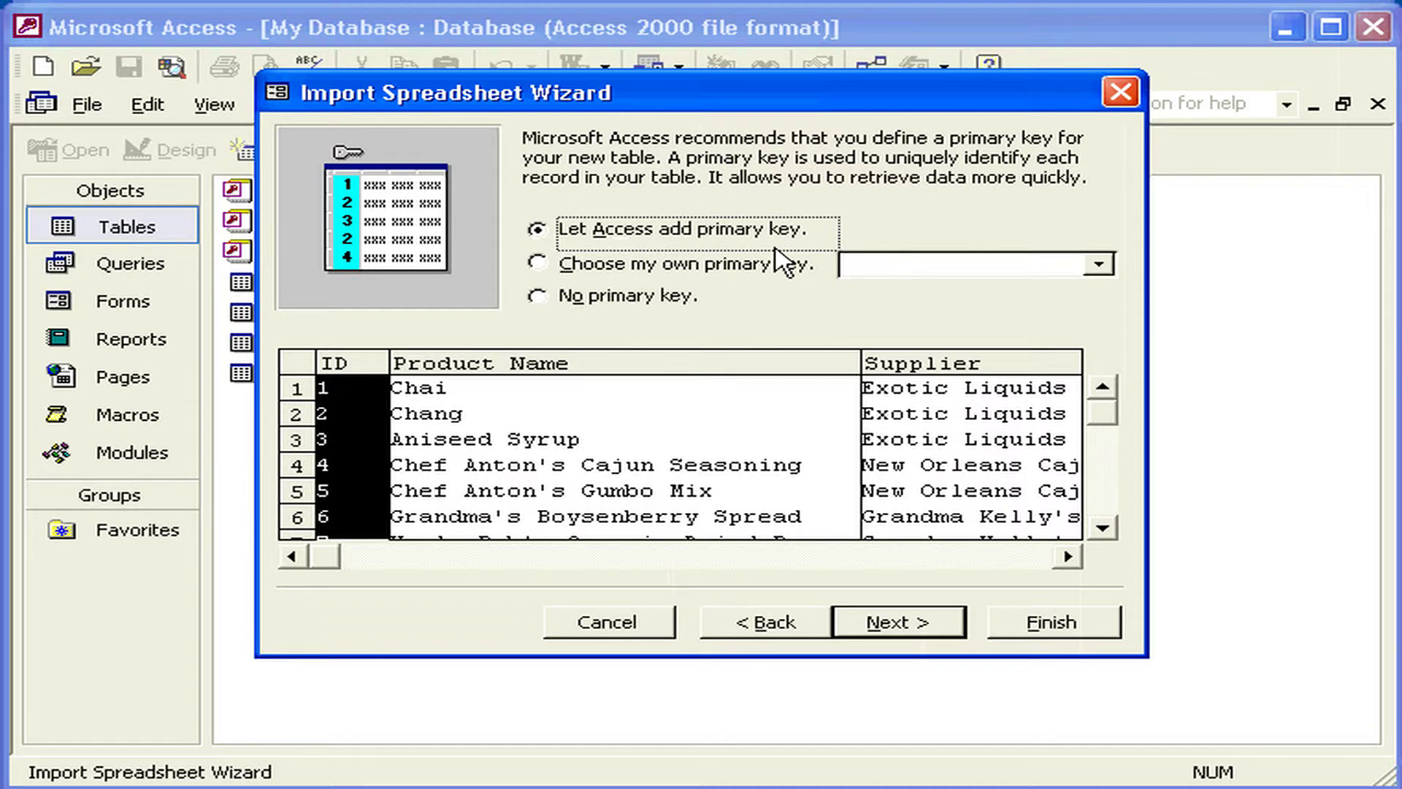
pyautogui.click(872, 617)
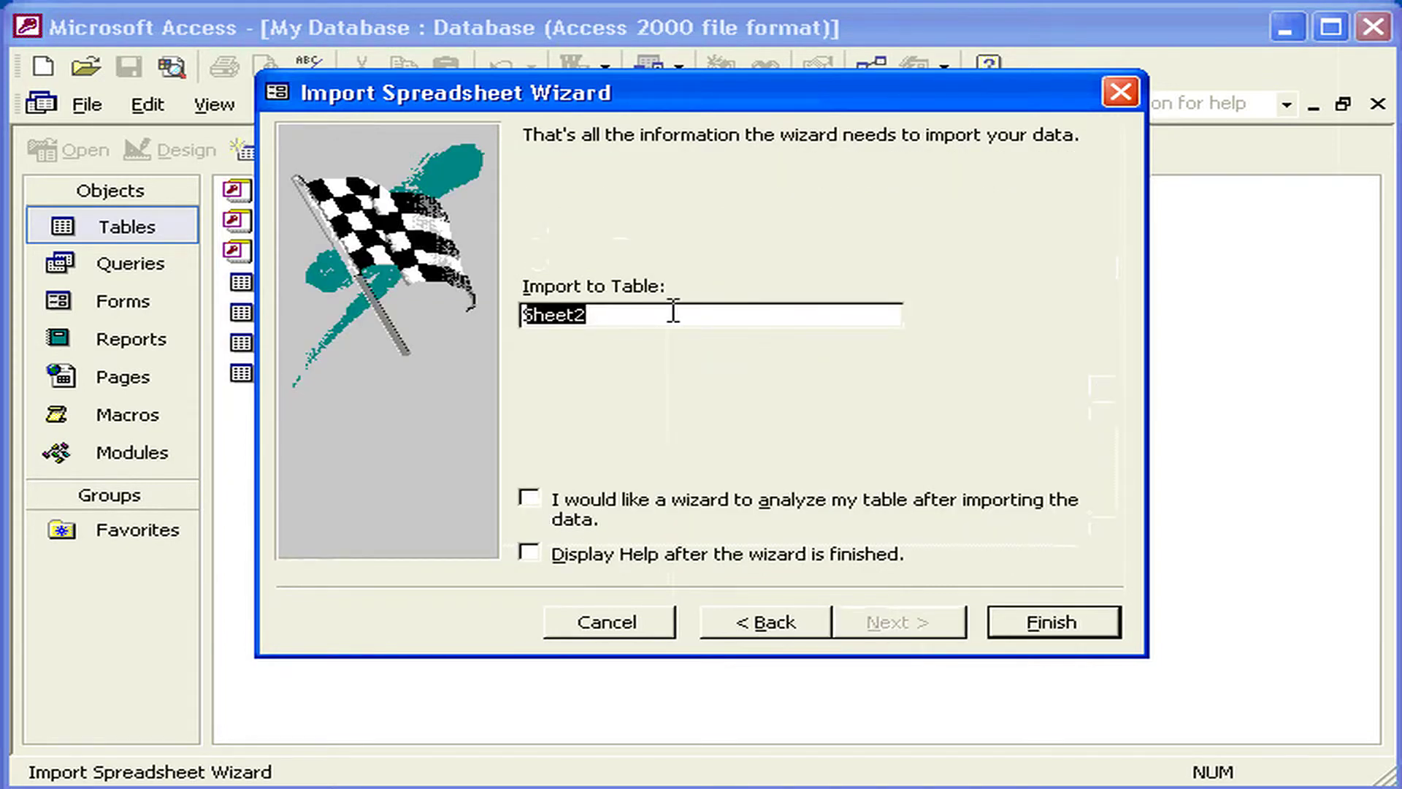
# Name the import table 'Products' instead of Sheet2 and finish the import.
pyautogui.write('P')
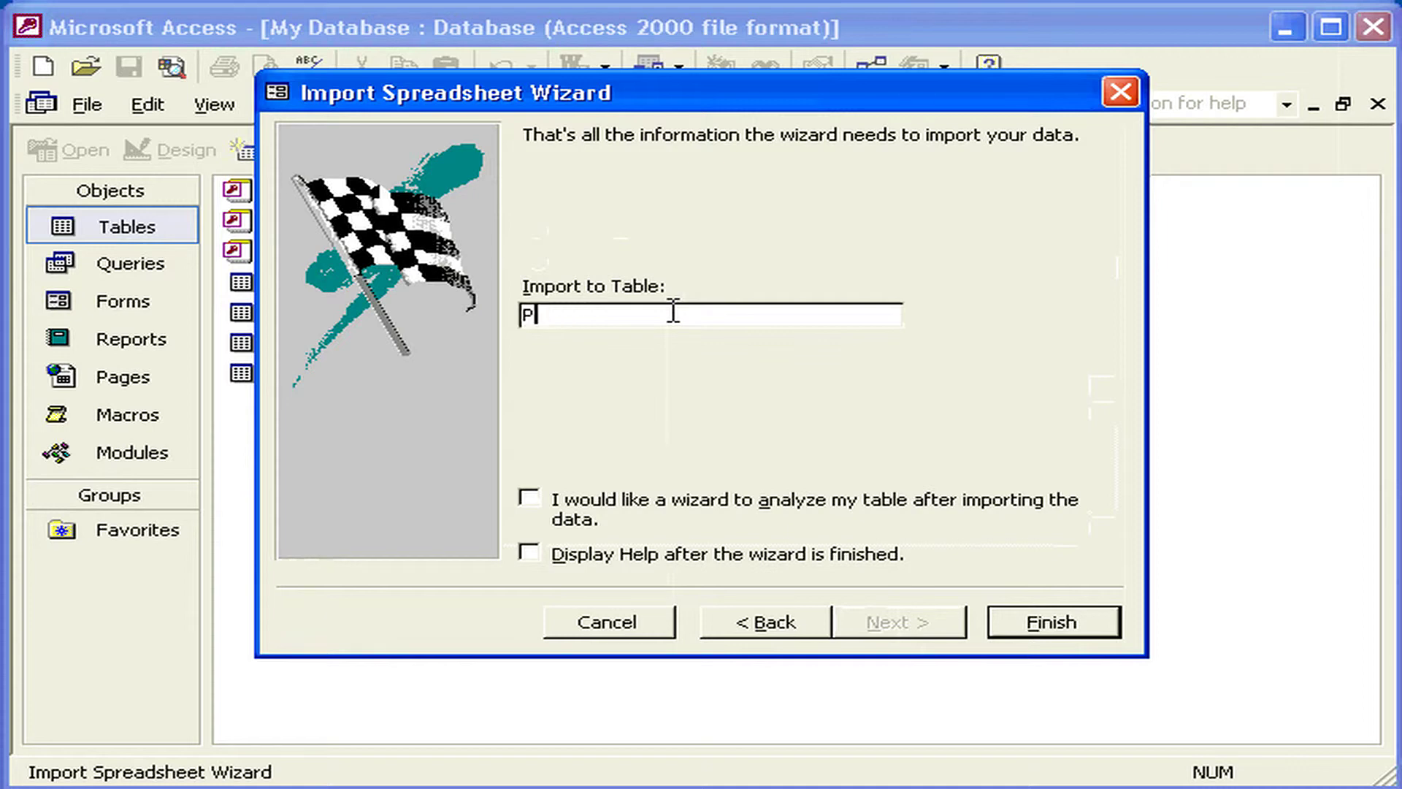
pyautogui.write('rodu')
pyautogui.write('cts')
pyautogui.press('Return')
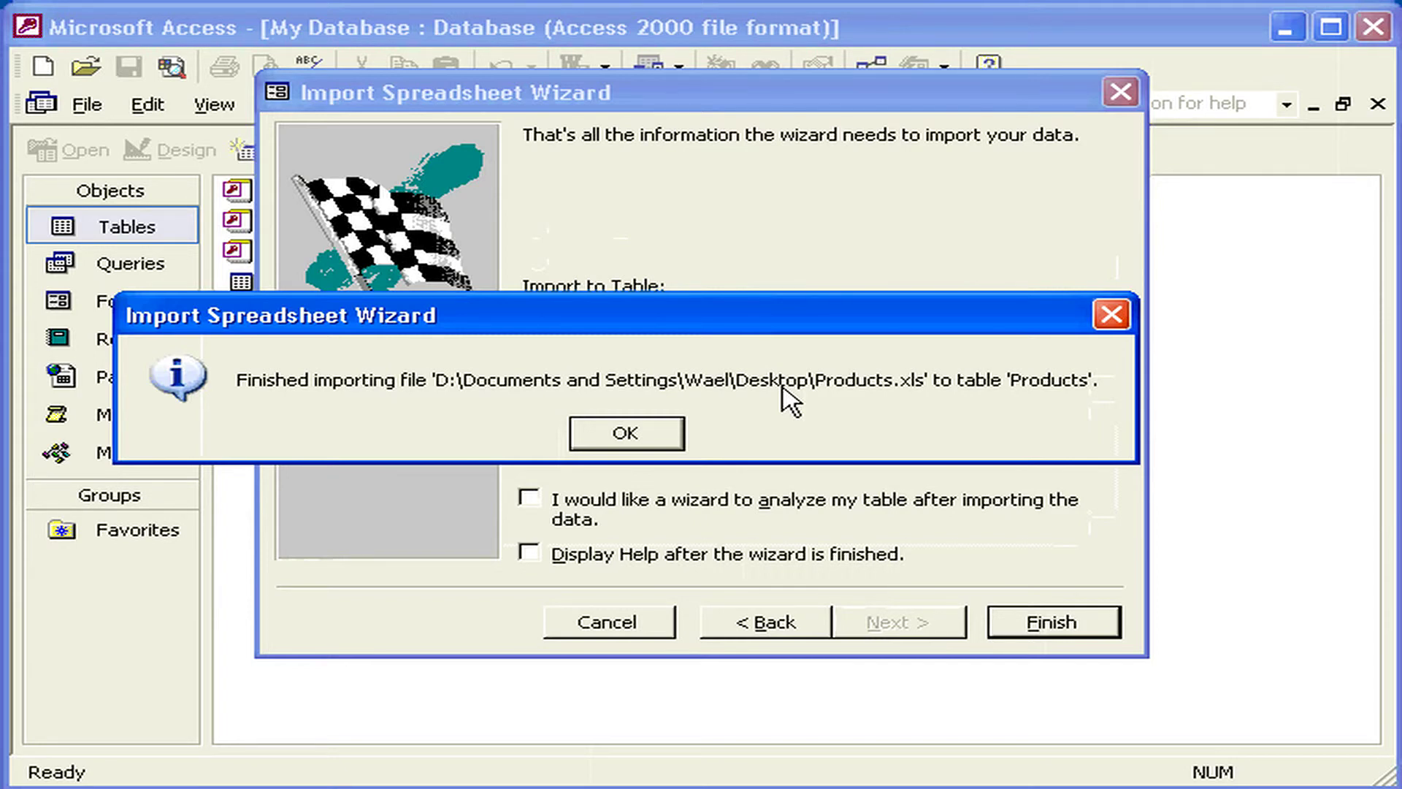
# Dismiss the confirmation and open the Products table showing its 77 records in Datasheet View.
pyautogui.click(643, 432)
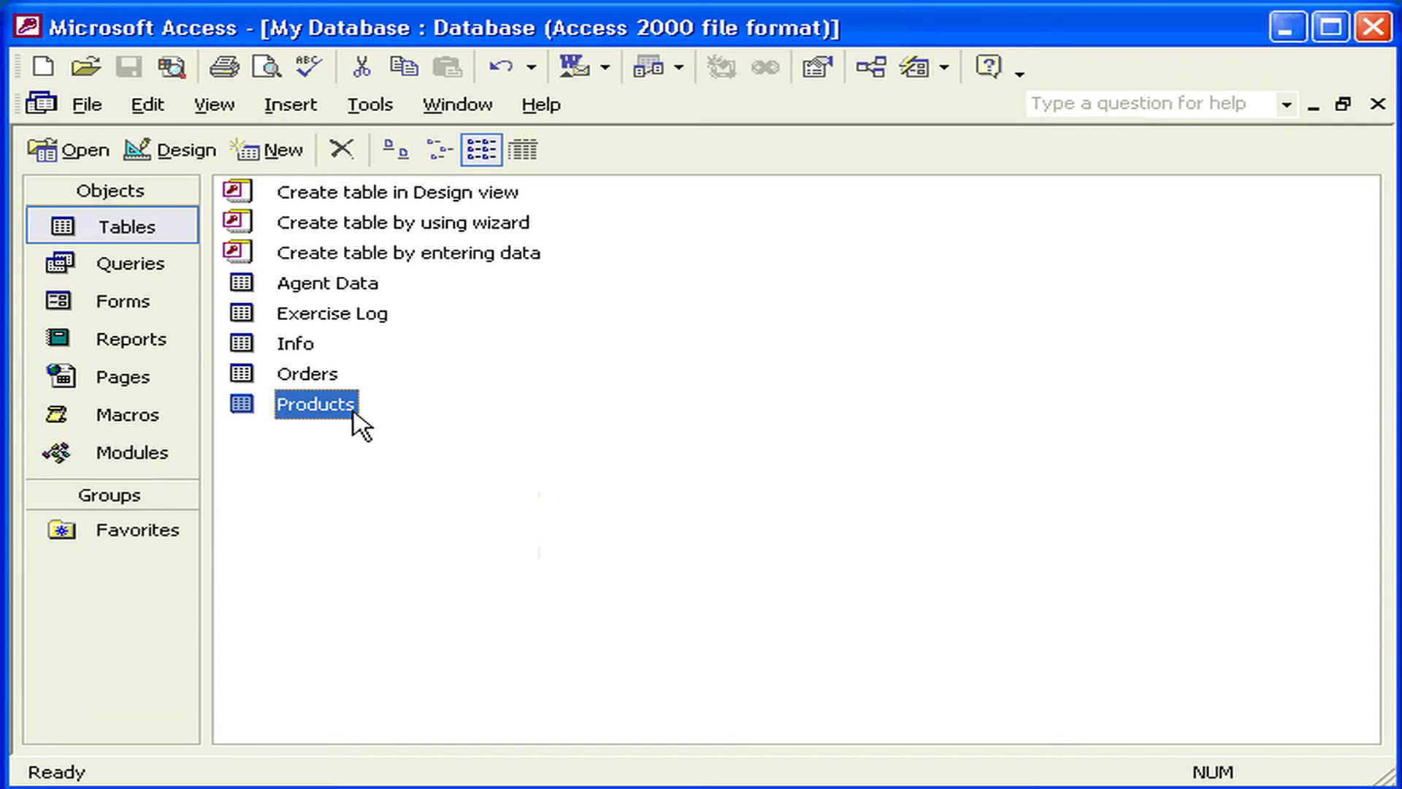
pyautogui.doubleClick(353, 409)
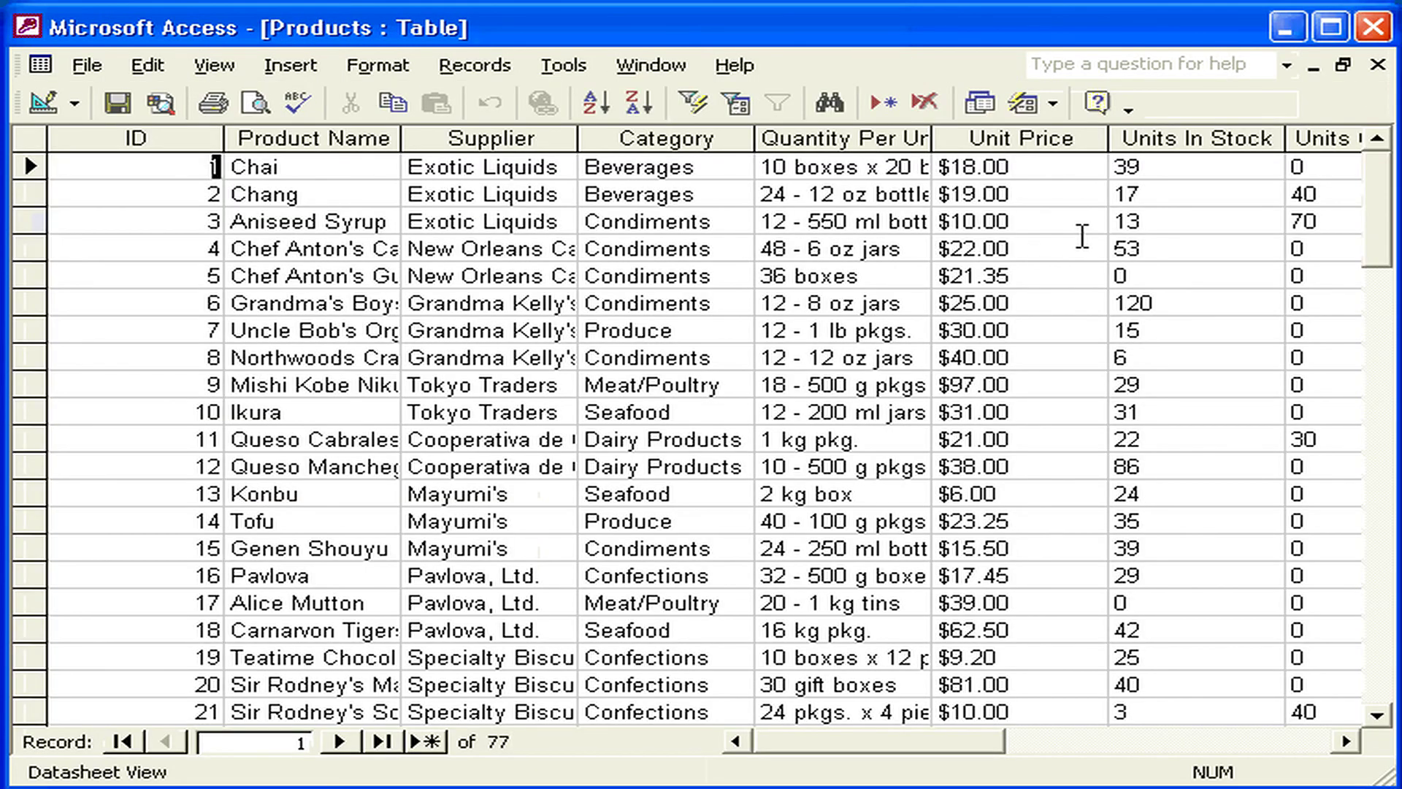